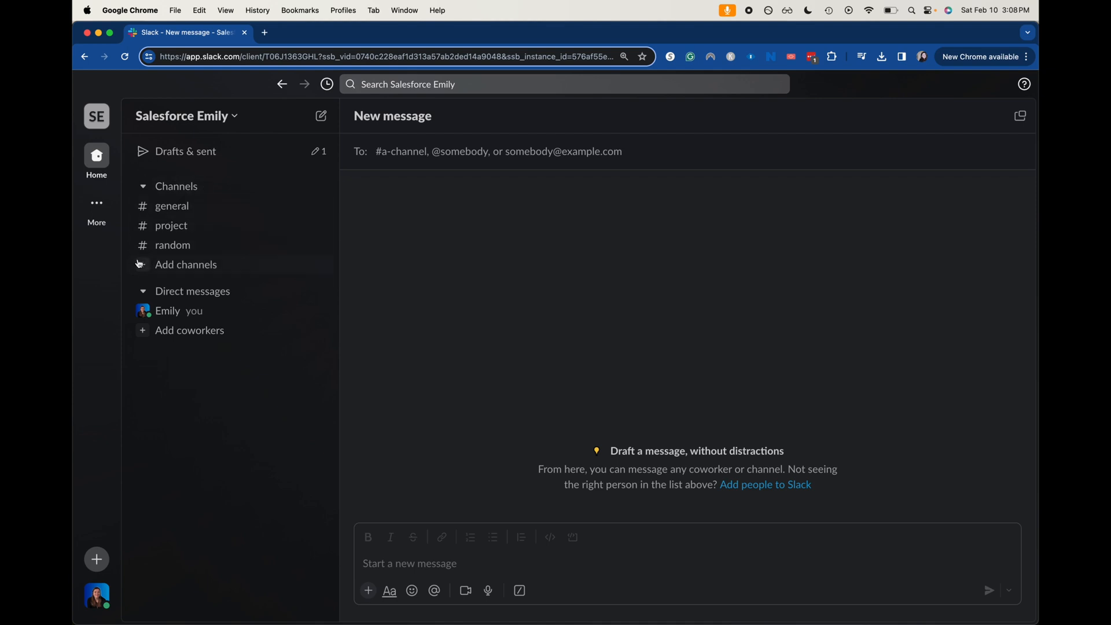
Bring up the Add channels menu from the Slack sidebar.
click(141, 263)
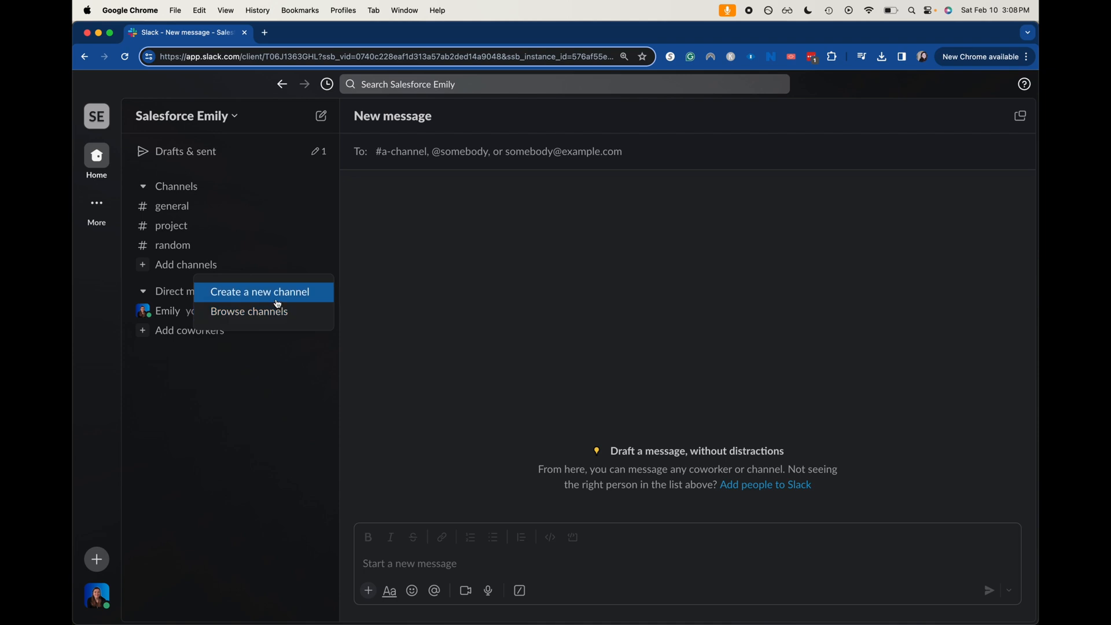
Begin a new channel named marketing-associate-certification.
click(276, 295)
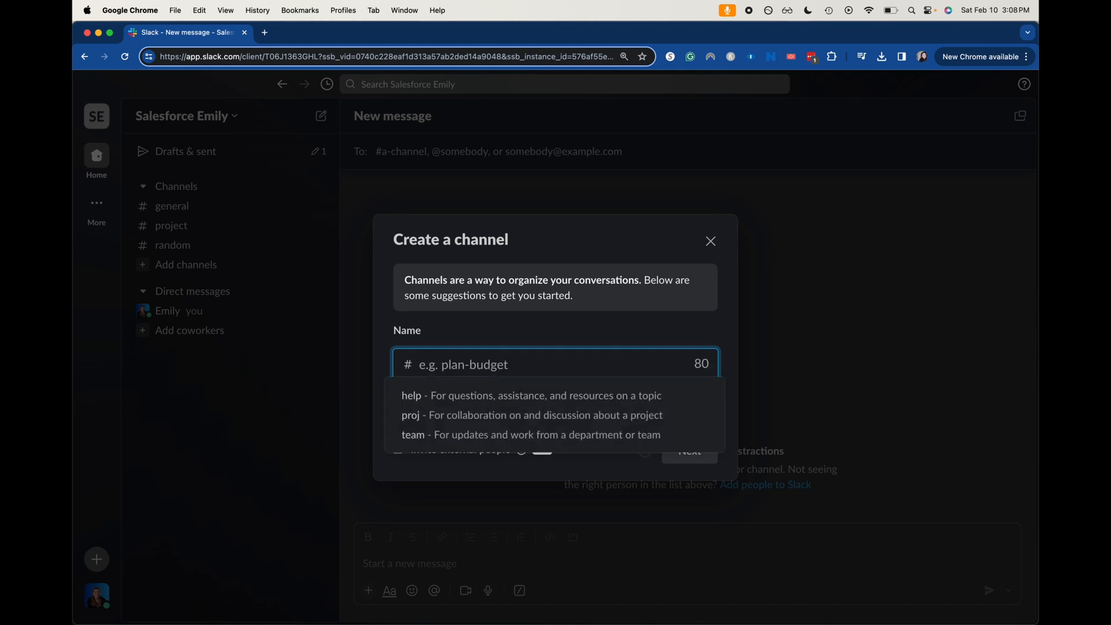
text(marketing-as)
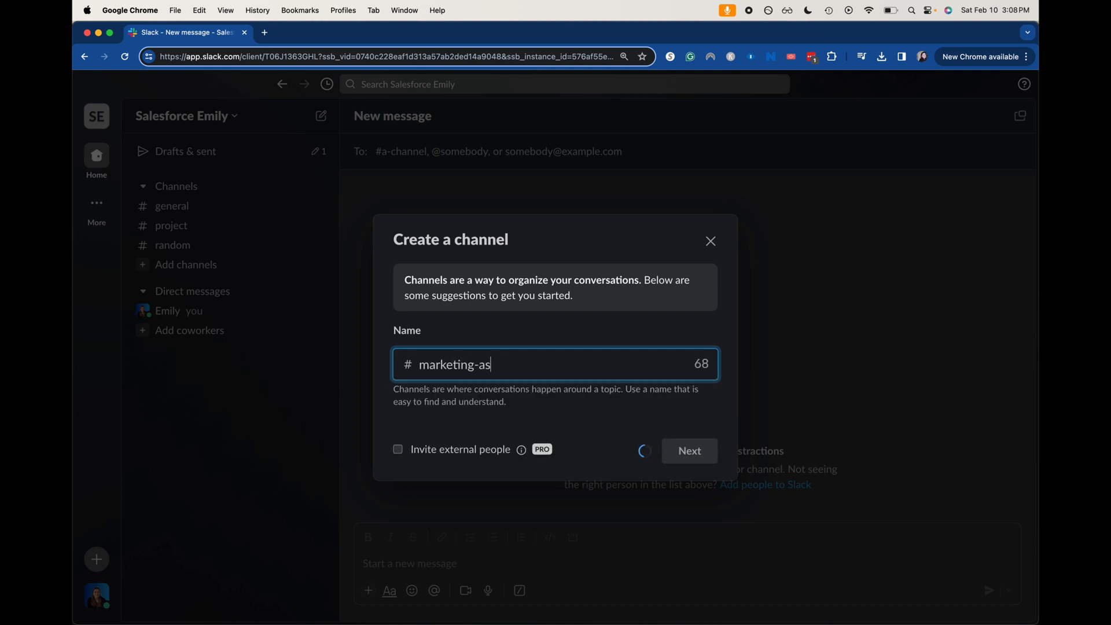
text(sociate-certif)
text(ication)
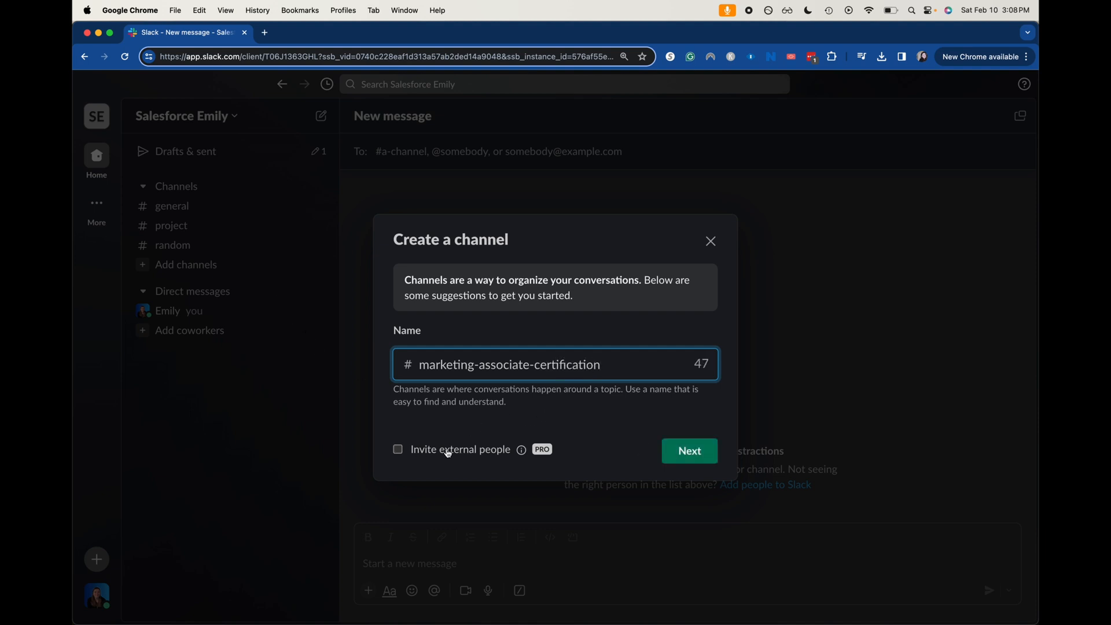
mouse_move(522, 450)
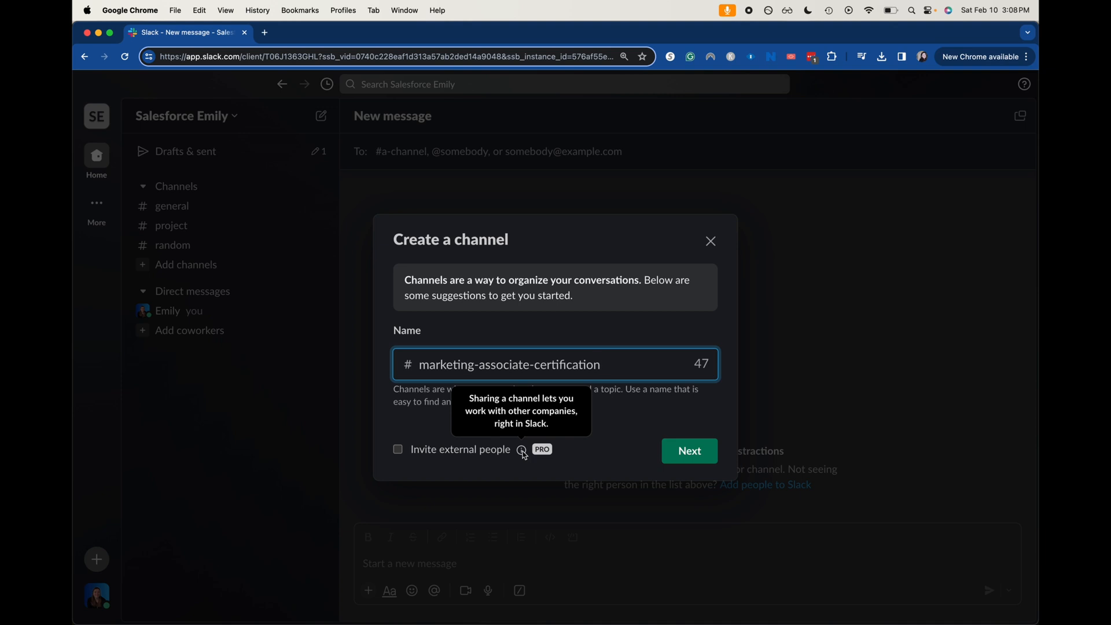
Create marketing-associate-certification as a Public channel after briefly trying Private.
click(686, 450)
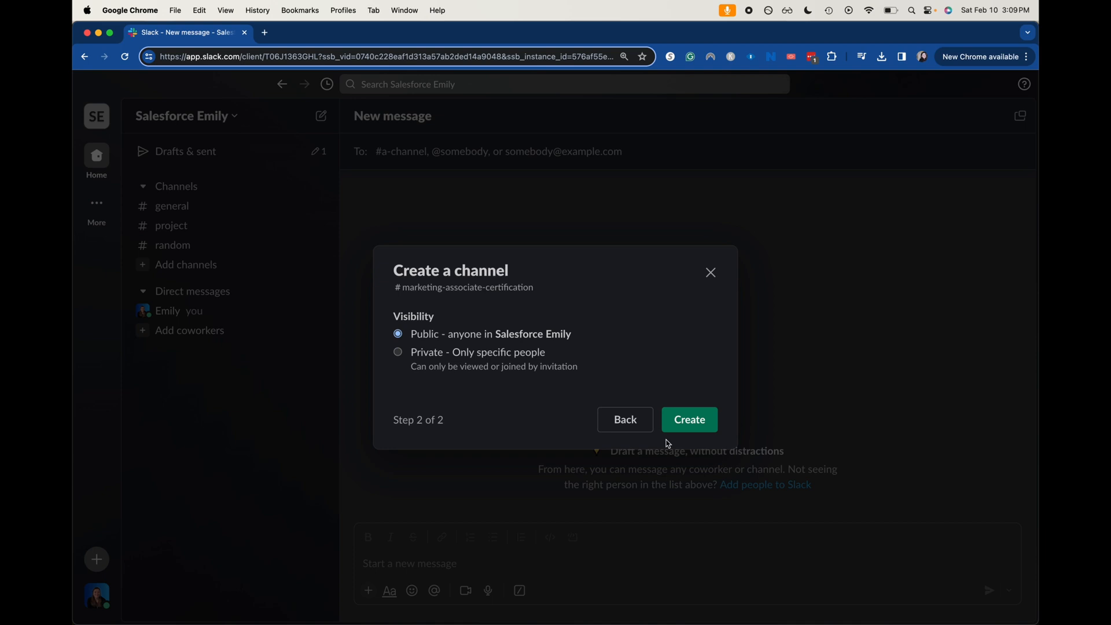
click(535, 355)
click(456, 336)
click(690, 420)
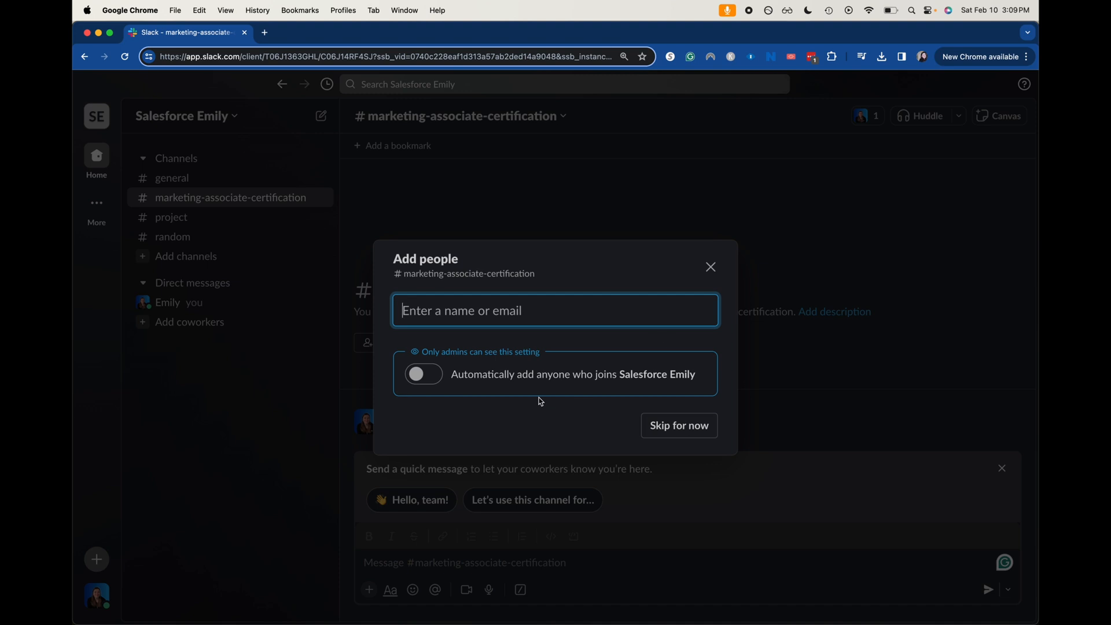
Turn on automatically adding anyone who joins Salesforce Emily and save.
click(425, 376)
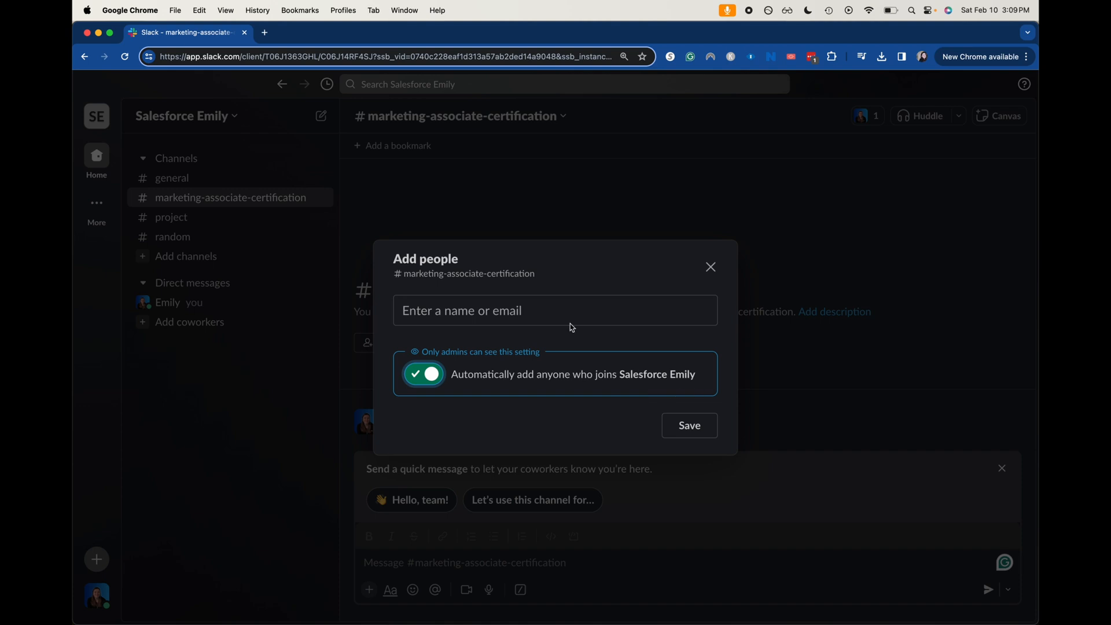
click(683, 427)
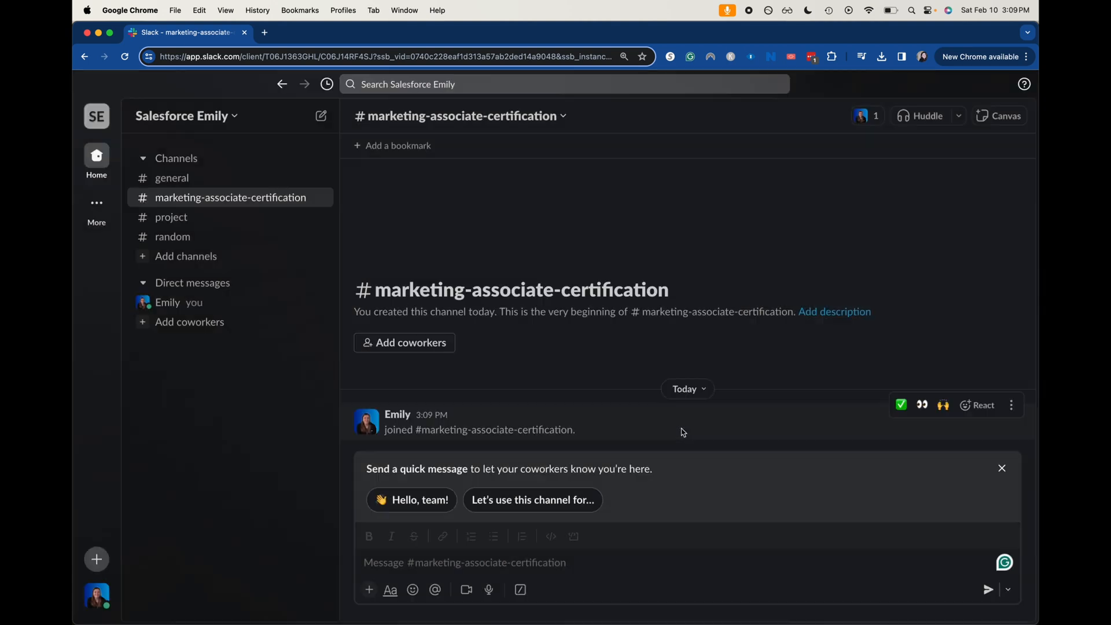